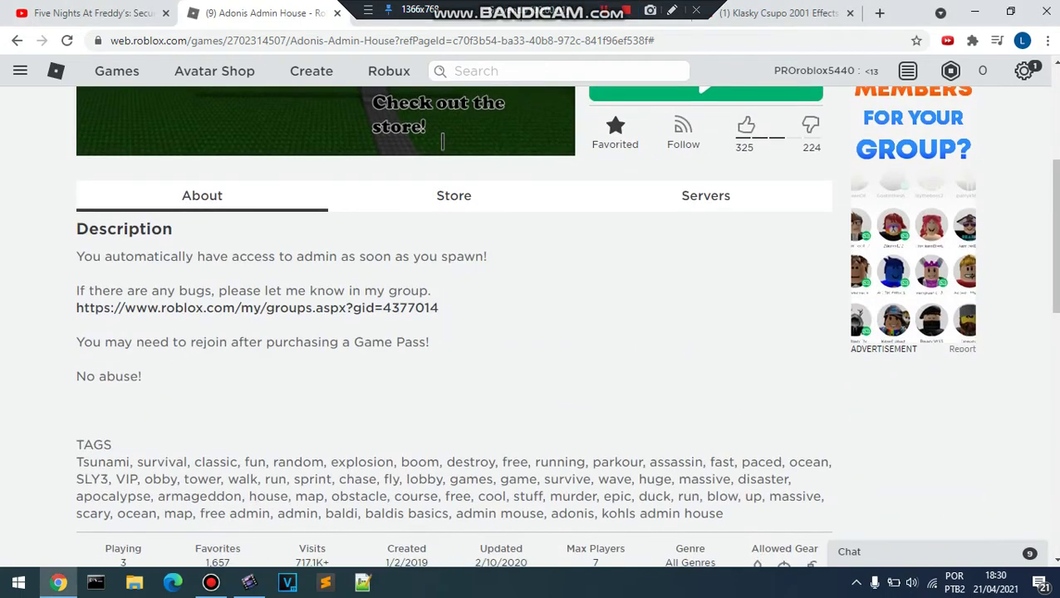
Check the Servers list and friends chat, then launch Adonis Admin House.
left_click(705, 195)
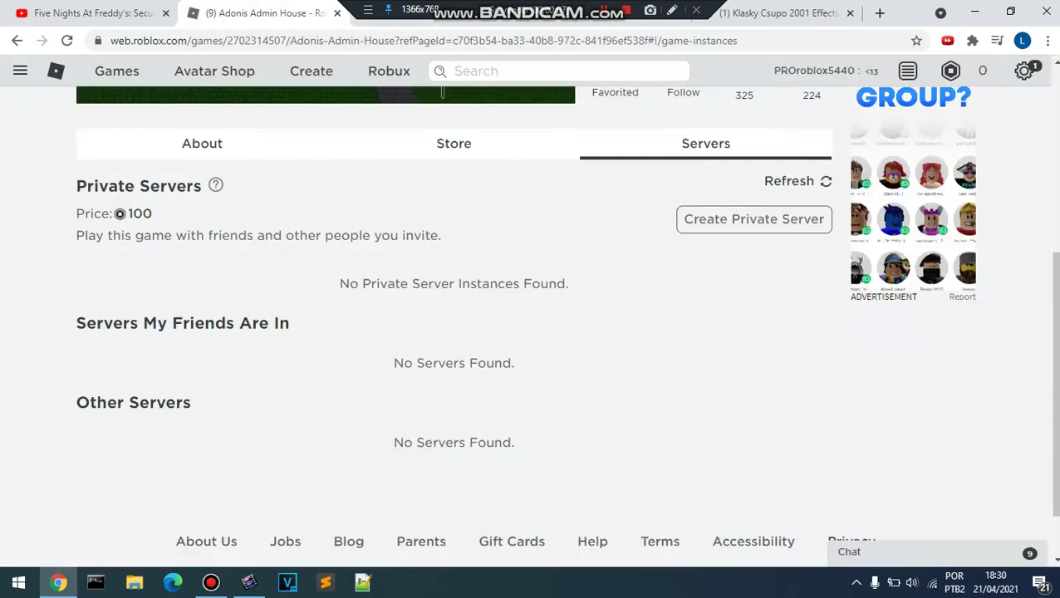
scroll(454, 315, "down", 1)
left_click(913, 552)
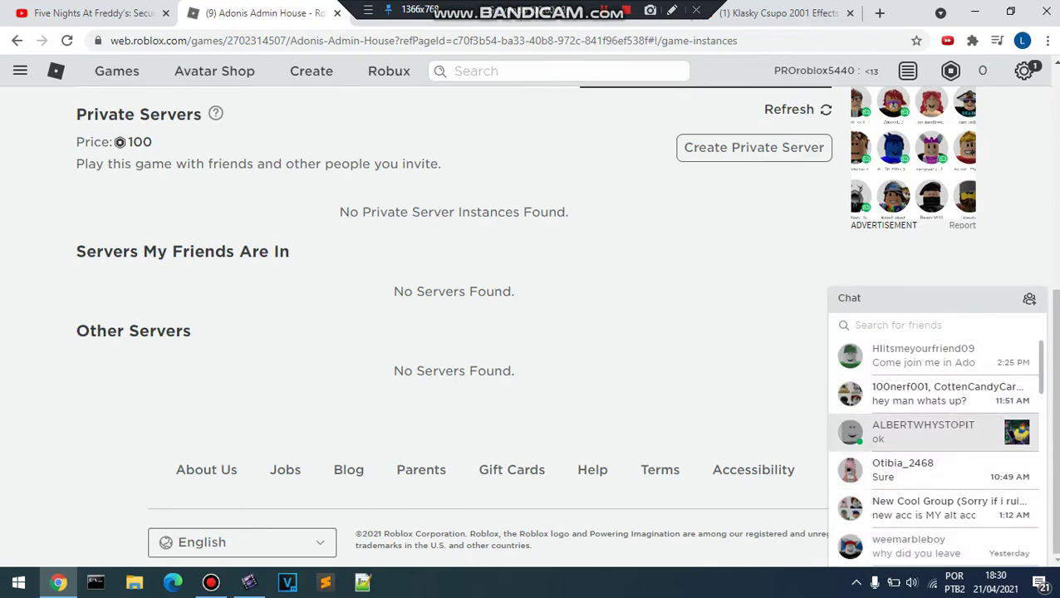
scroll(930, 544, "down", 3)
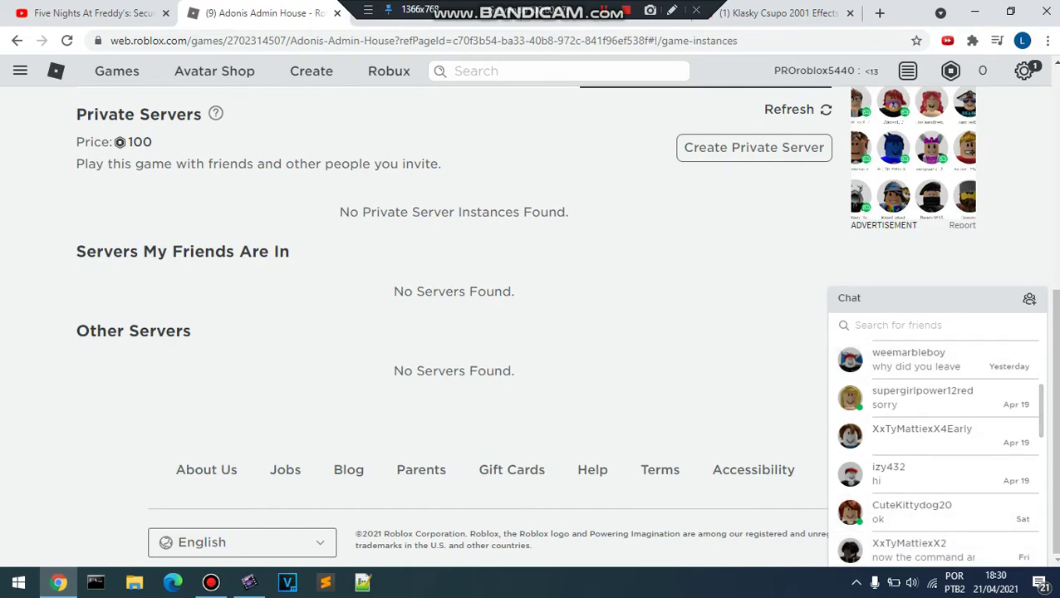
left_click(914, 297)
scroll(442, 447, "up", 1)
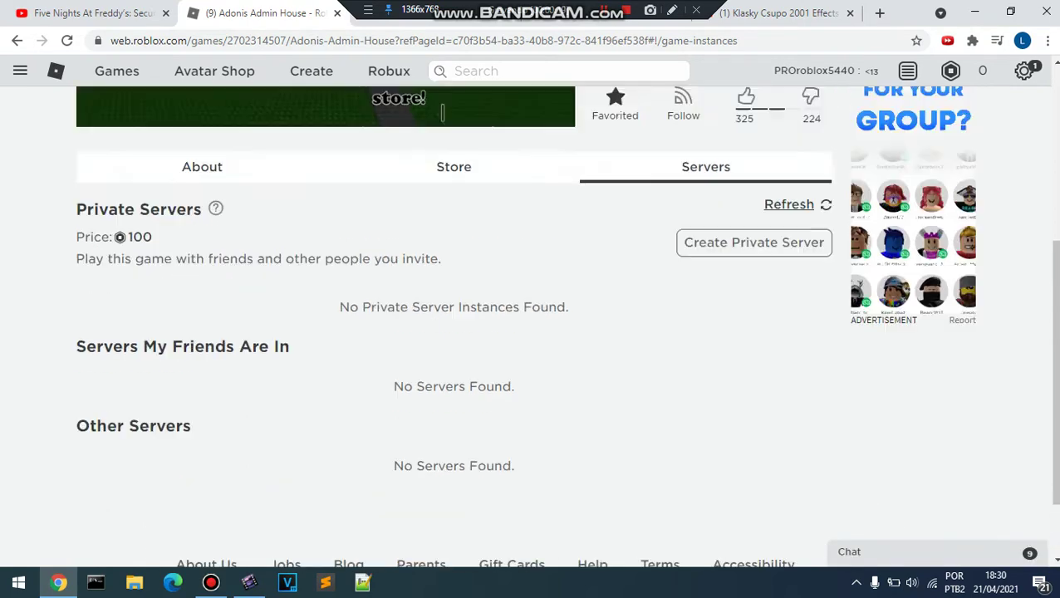
scroll(443, 446, "up", 4)
left_click(706, 390)
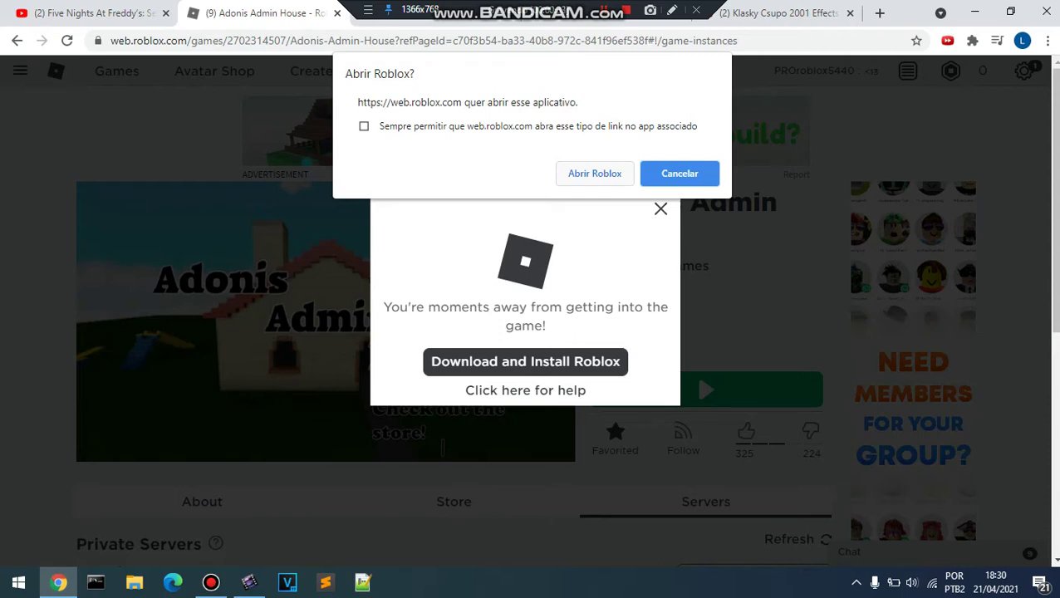
Allow the browser to open the Roblox app ('Abrir Roblox') and load the game.
left_click(594, 172)
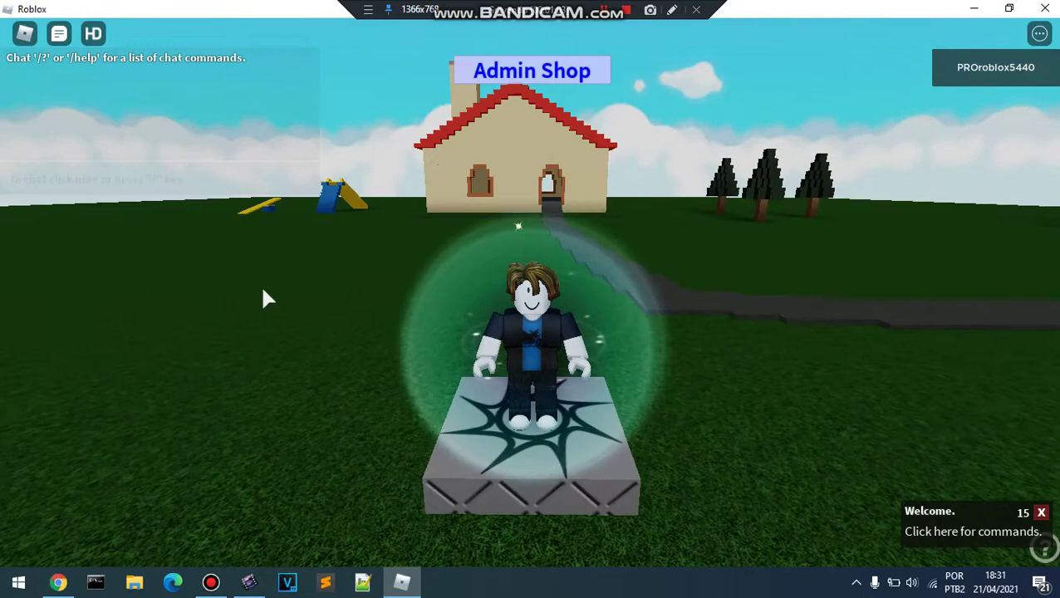
Run the ':place me admin' command from the admin command bar.
key("semicolon")
type(":")
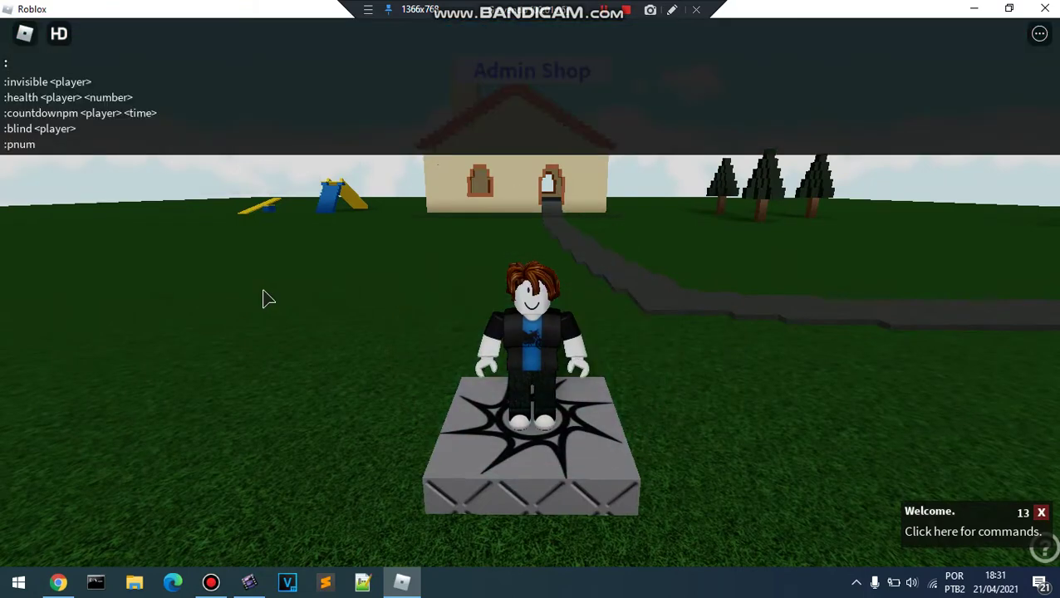
type("b")
key("BackSpace")
type("lo")
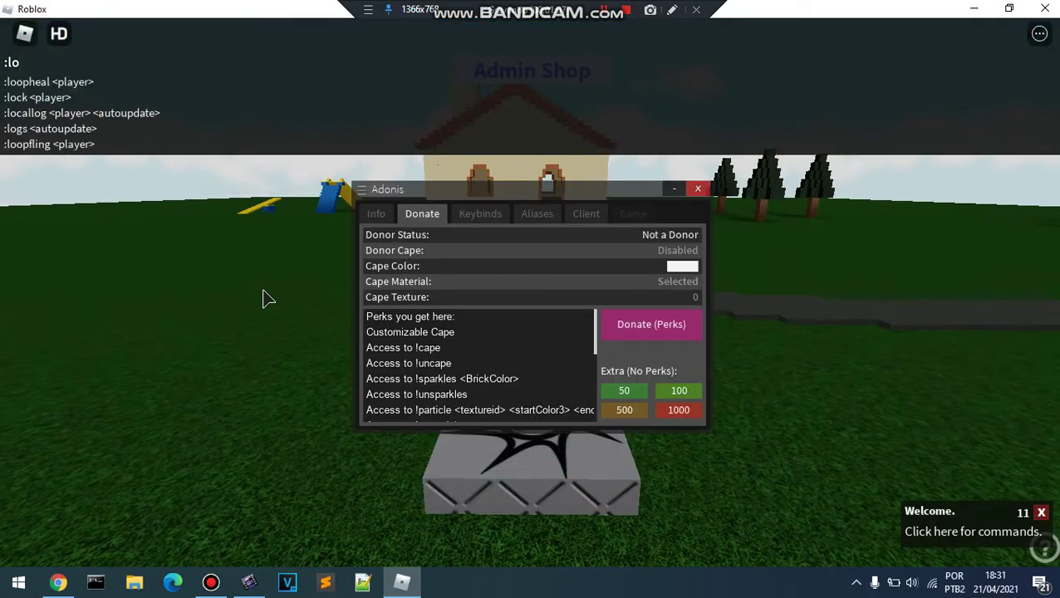
type("g")
key("BackSpace")
key("BackSpace")
key("BackSpace")
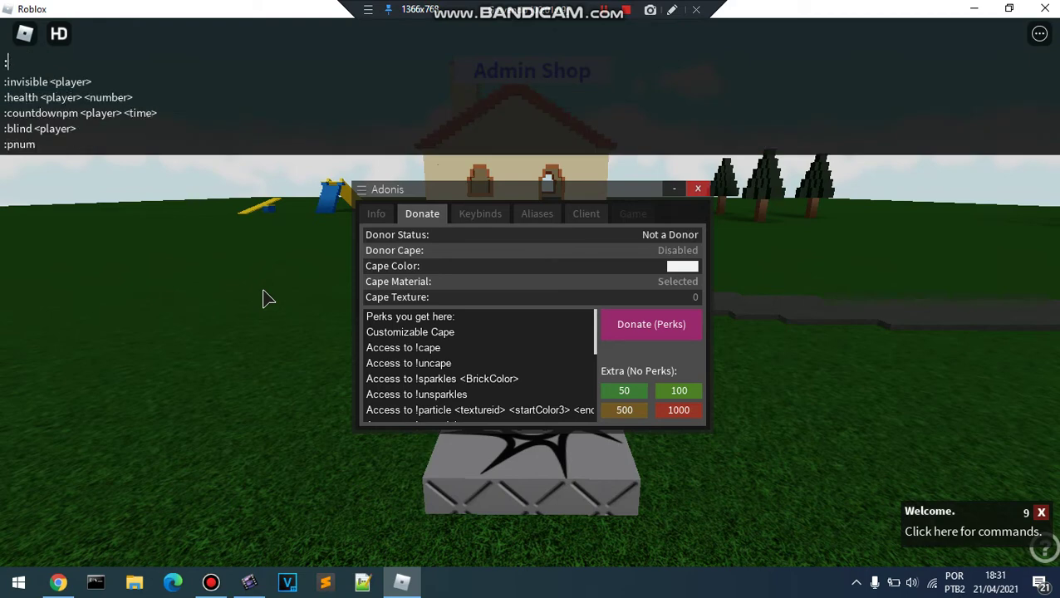
type("place me a")
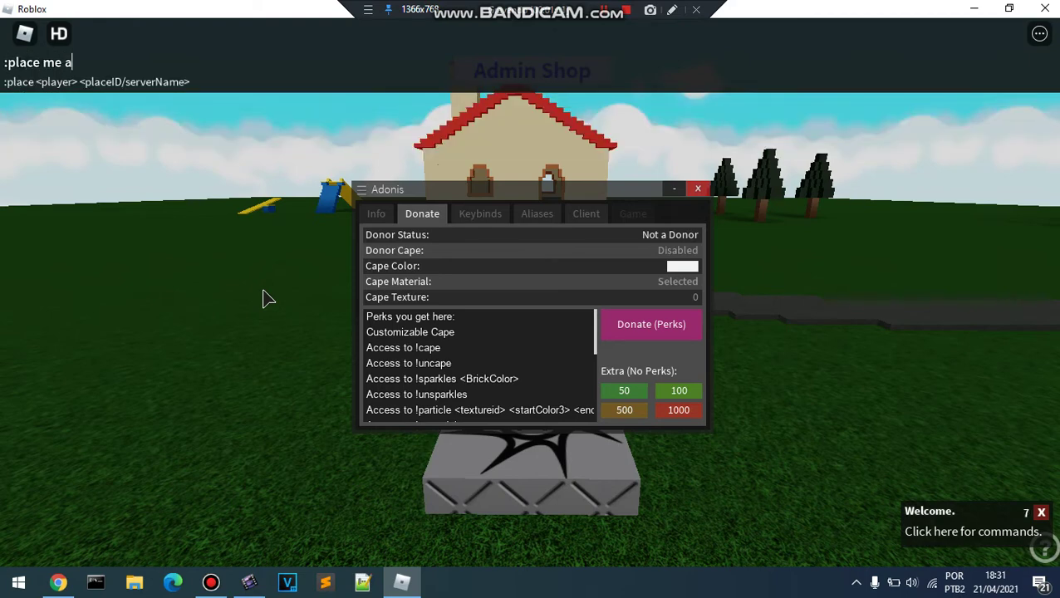
type("n")
key("Return")
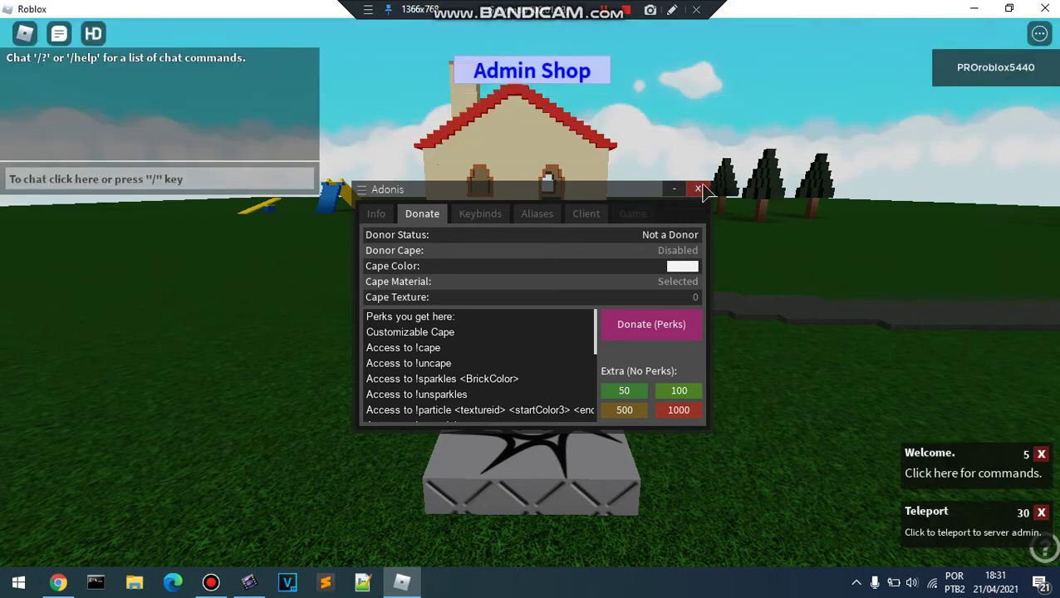
Close the Adonis donate and commands windows and accept the admin-server teleport.
left_click(699, 190)
left_click(606, 237)
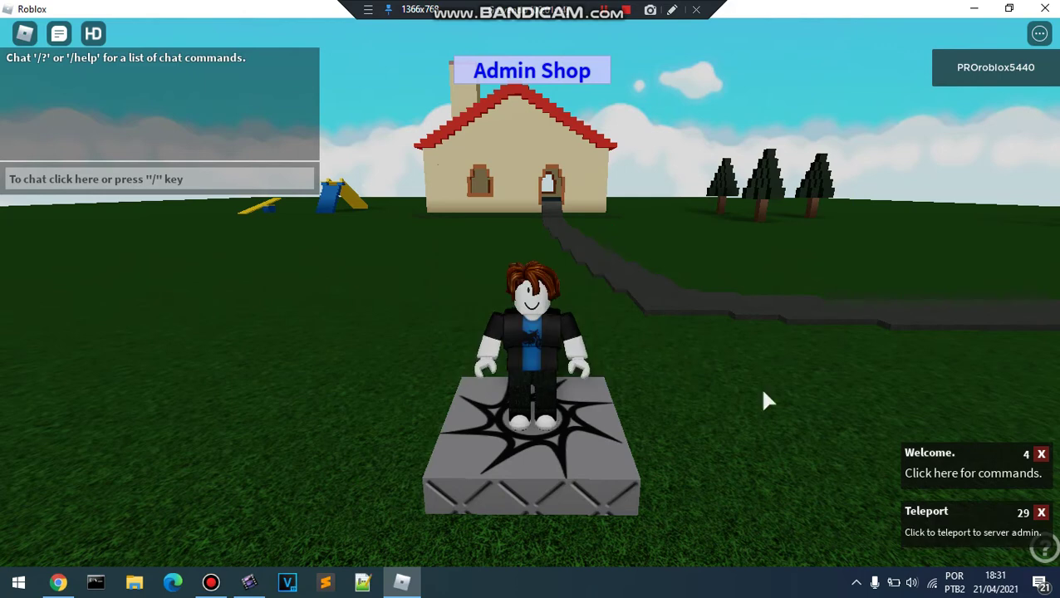
left_click(933, 544)
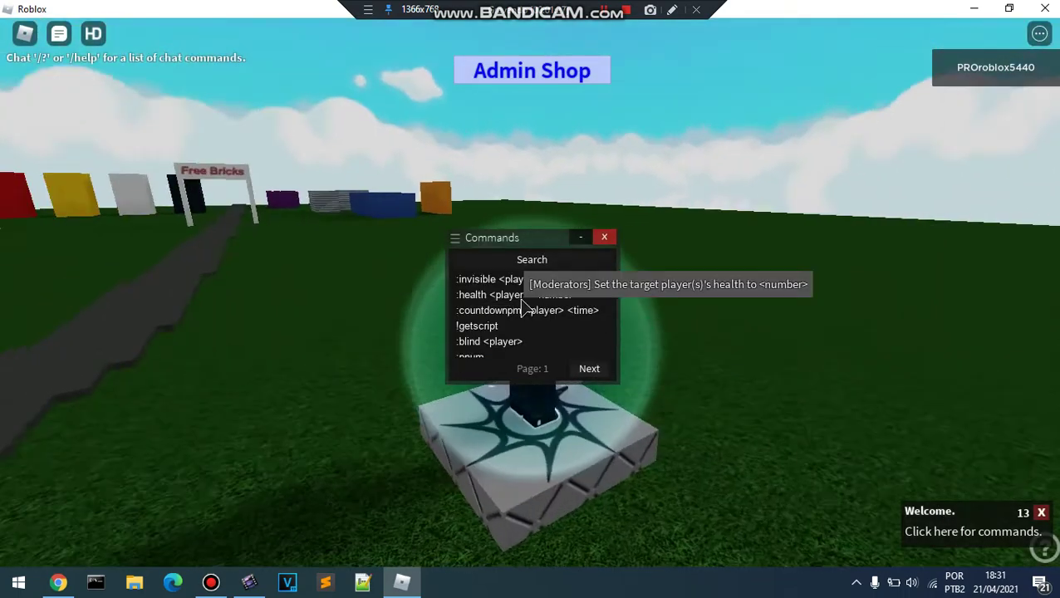
Clear the Adonis windows, walk off the spawn pad and run ':btools me'.
left_click(605, 237)
left_click(698, 190)
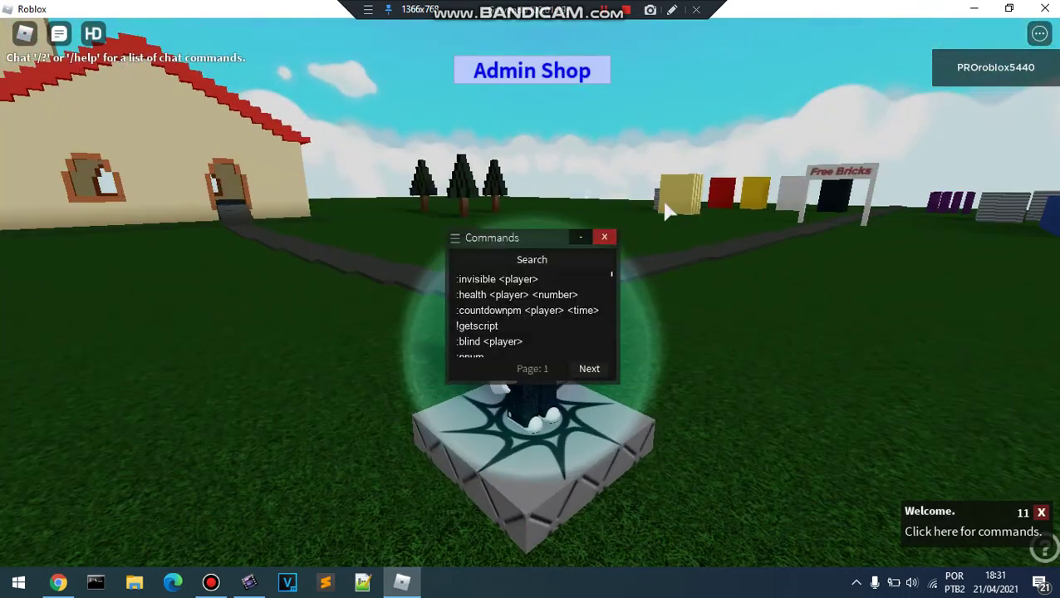
left_click(612, 235)
key("w")
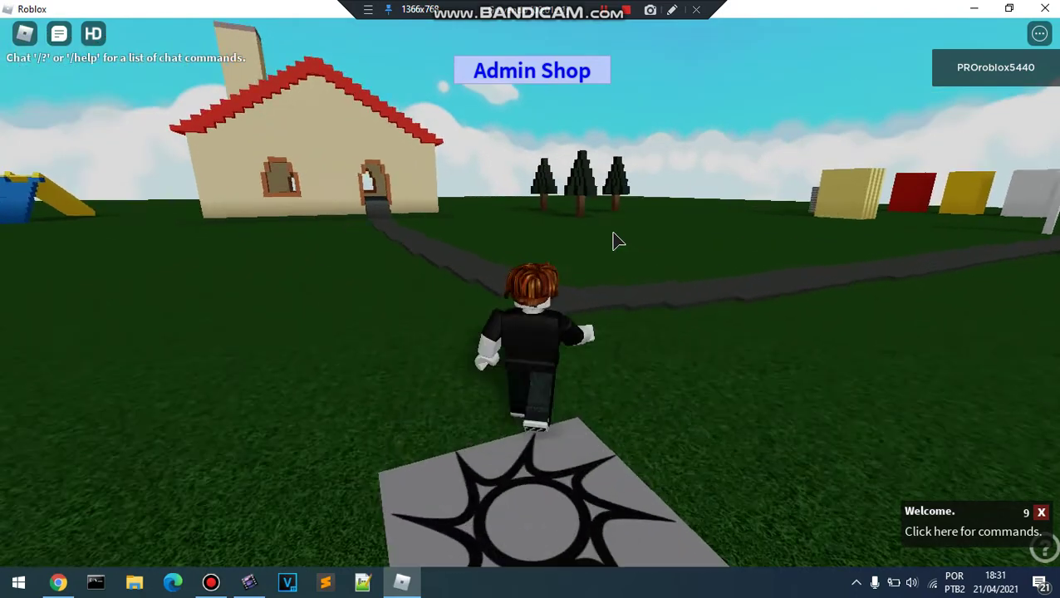
key("slash")
type(":btool")
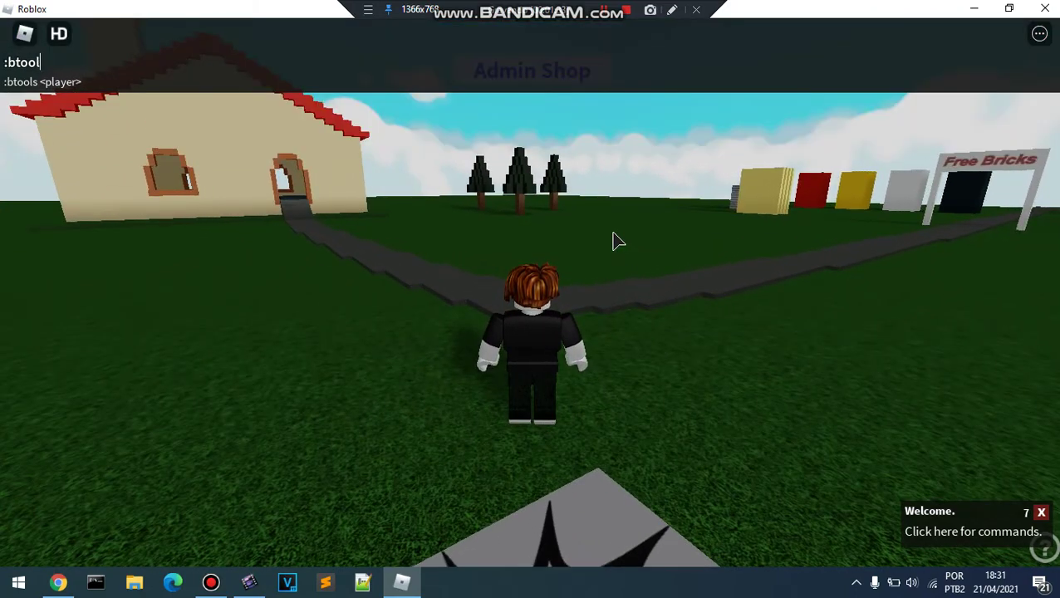
key("Escape")
With F3X Building Tools, resize the Base part 9 studs taller, from 0.4 to 9.4.
key("1")
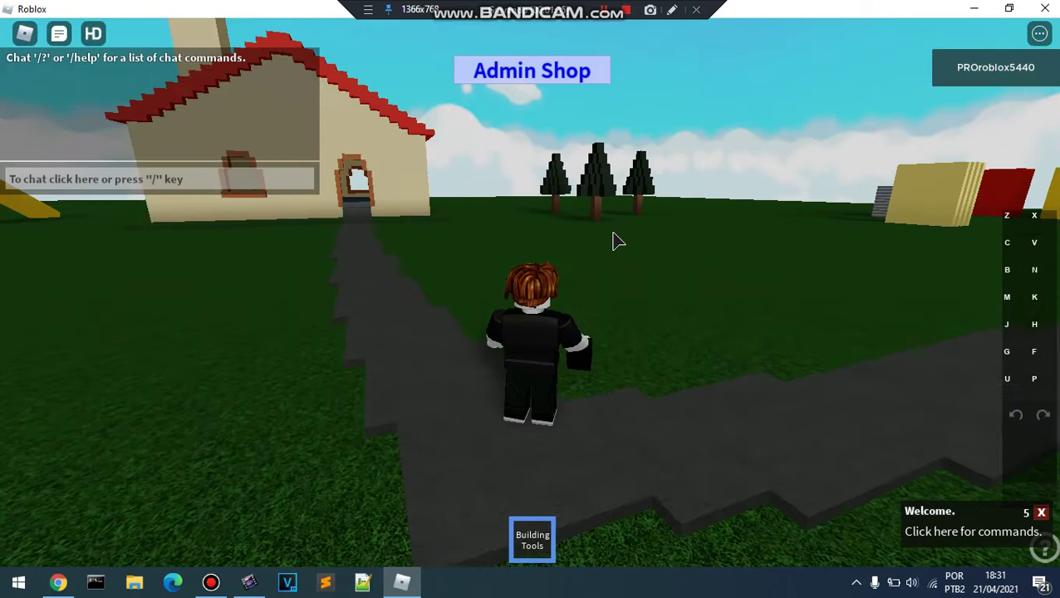
left_click(448, 336)
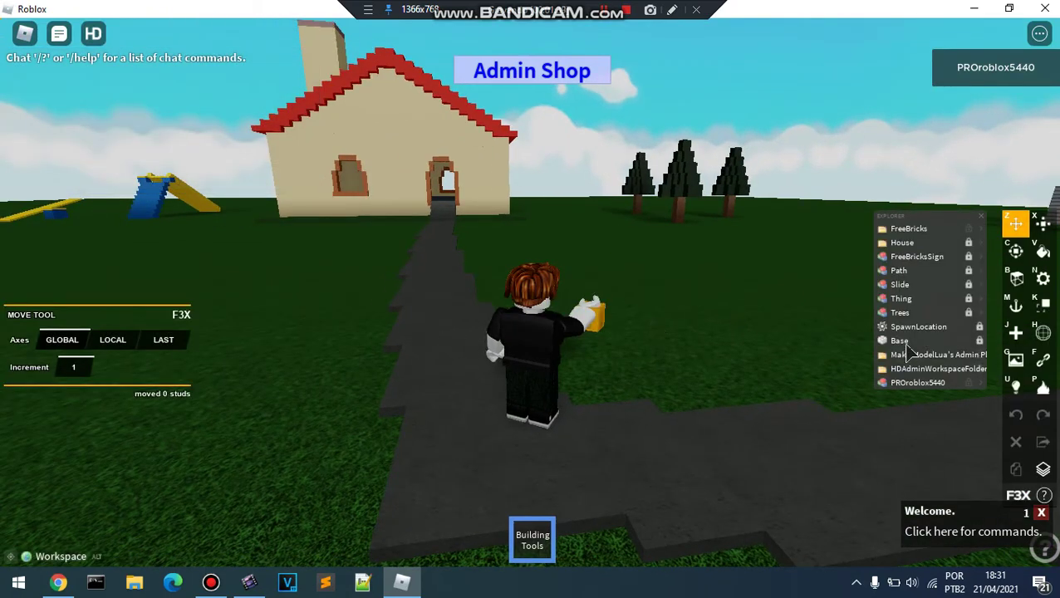
left_click(901, 341)
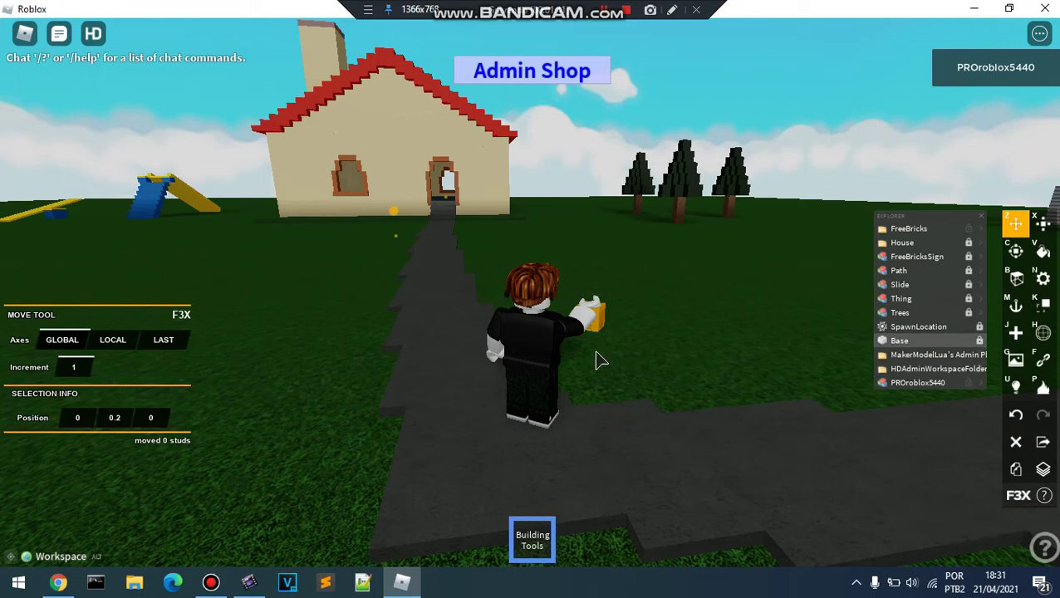
key("x")
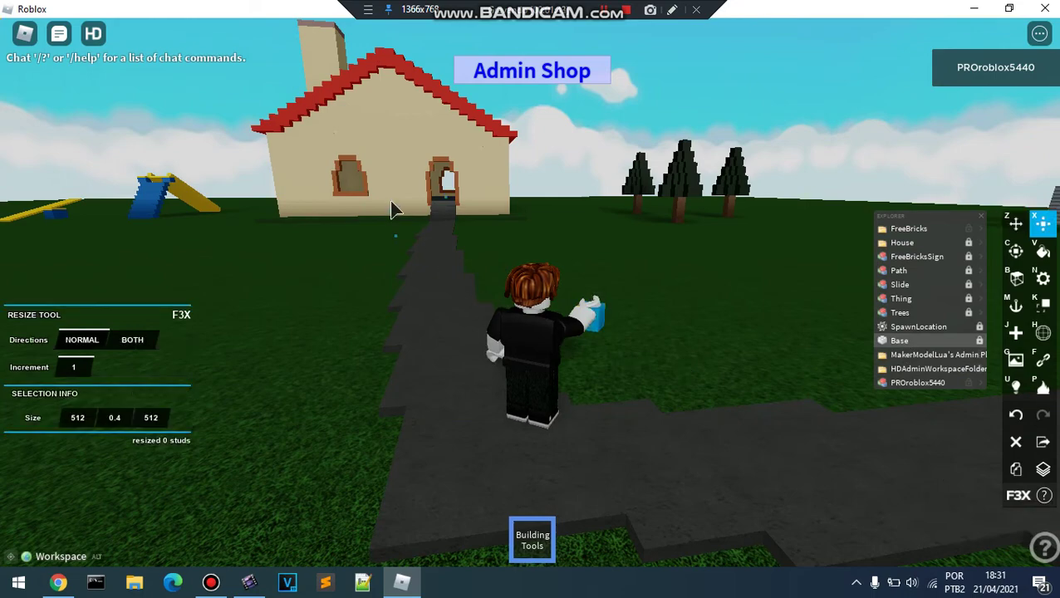
left_click_drag(395, 216, 454, 169)
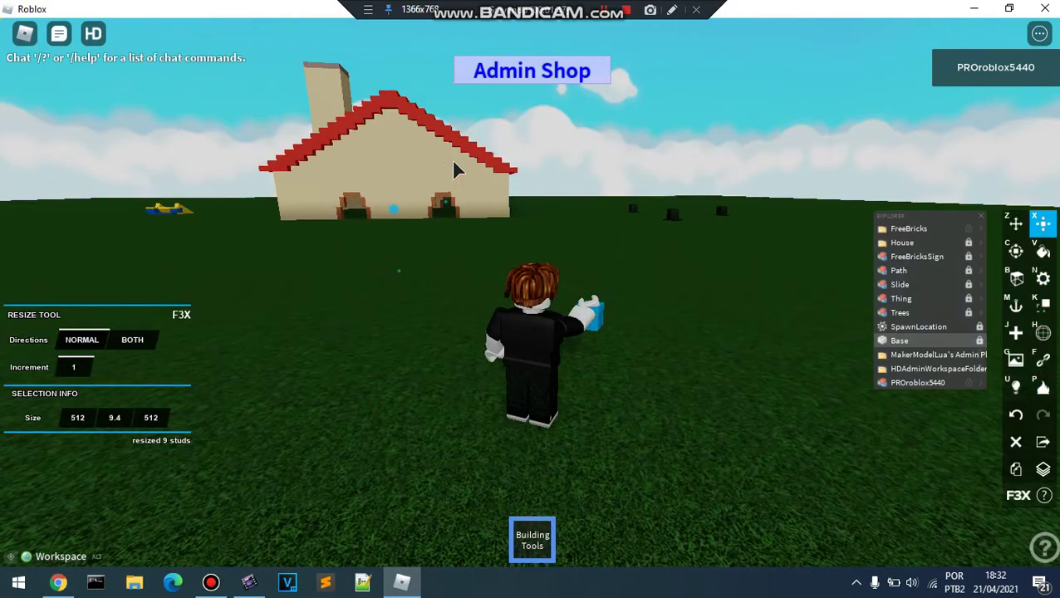
key("m")
Walk forward, put away Building Tools and jump as the Base collapses.
key("w")
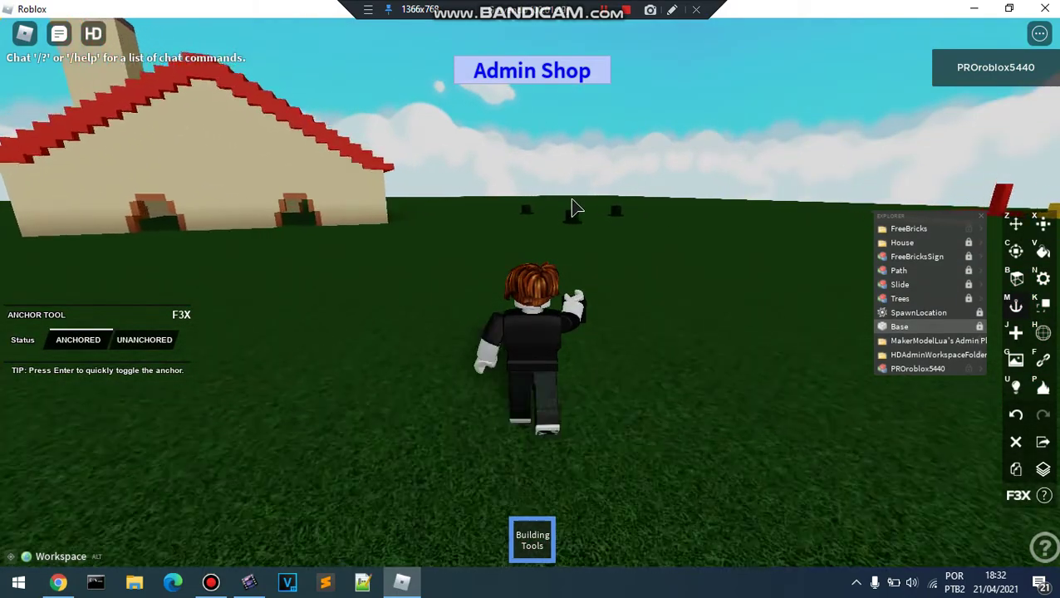
key("1")
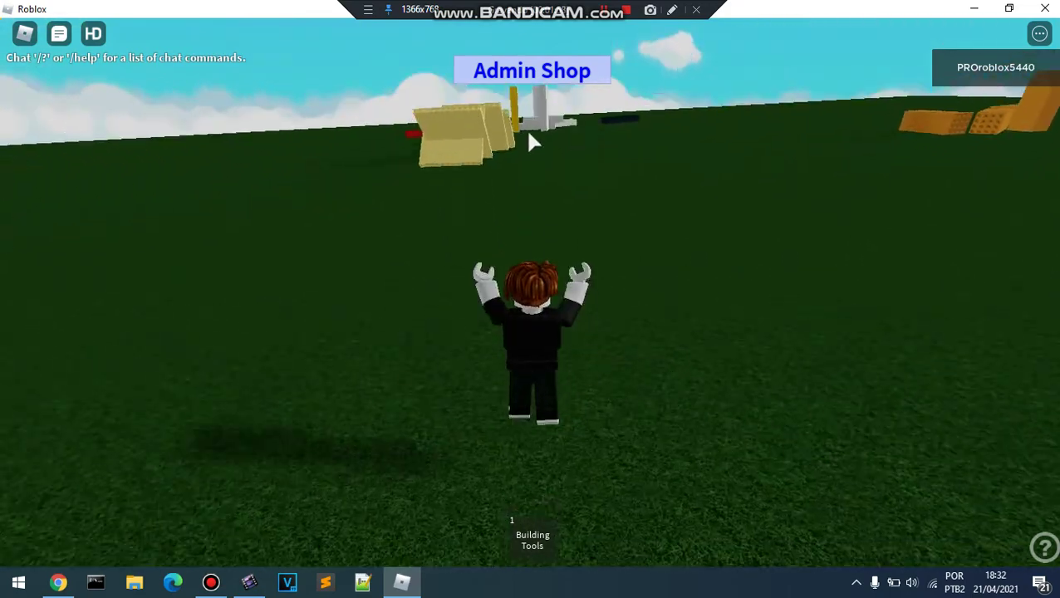
key("space")
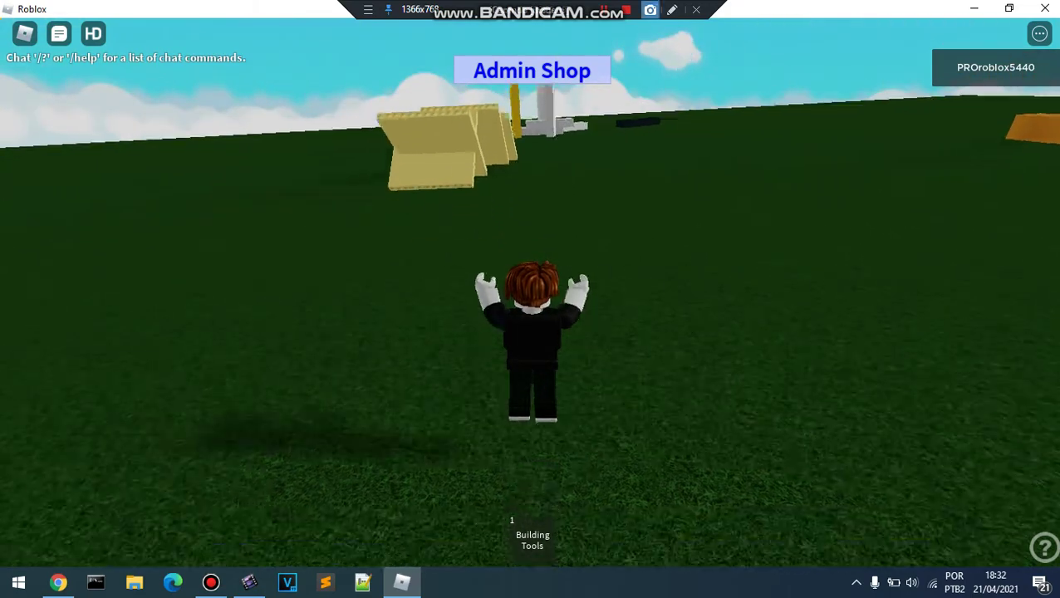